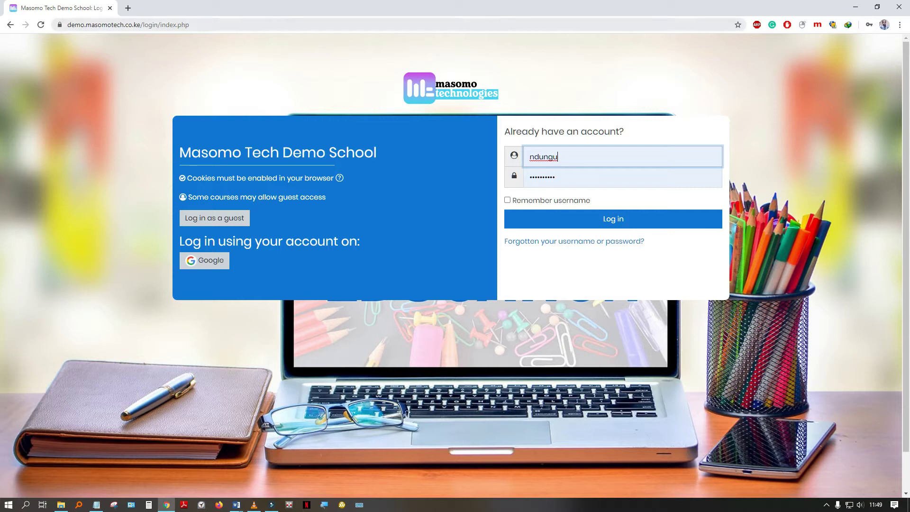
Log in to the demo school site with the username and password already filled in.
{"action": "key", "text": "ctrl+l"}
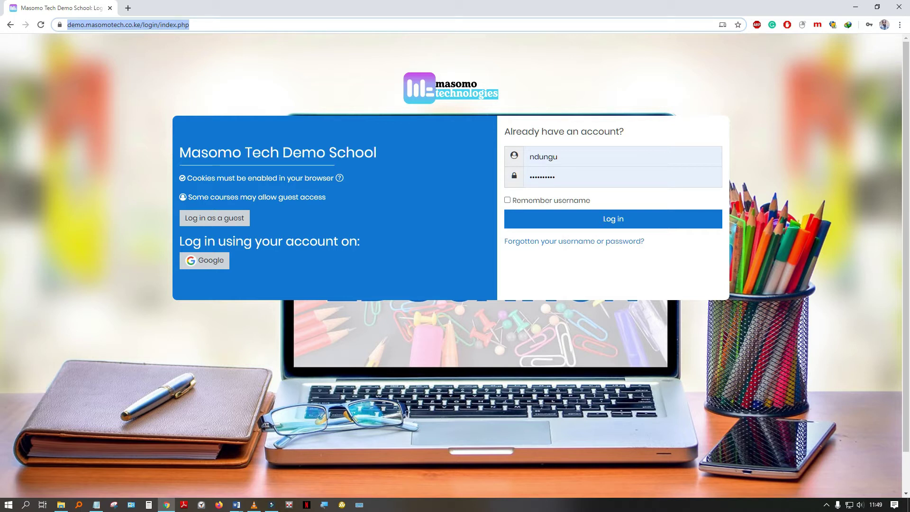
{"action": "key", "text": "Escape"}
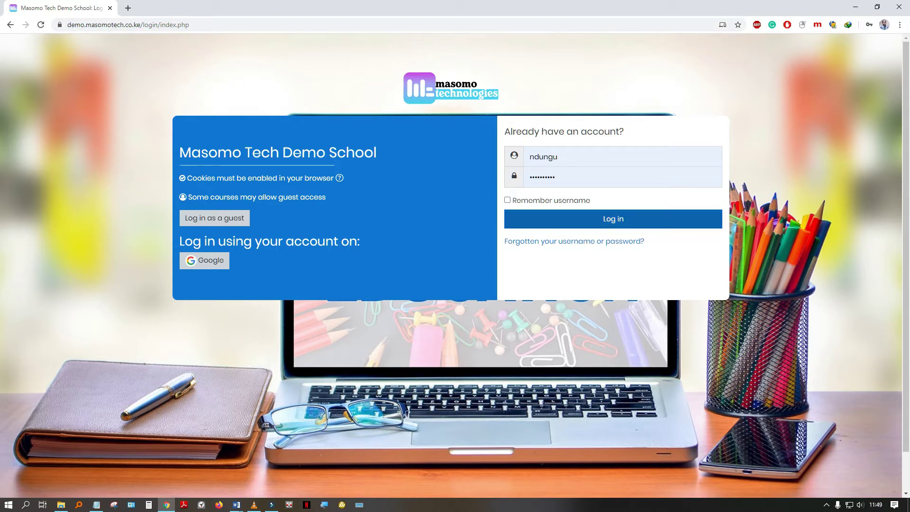
{"action": "left_click", "coordinate": [613, 218]}
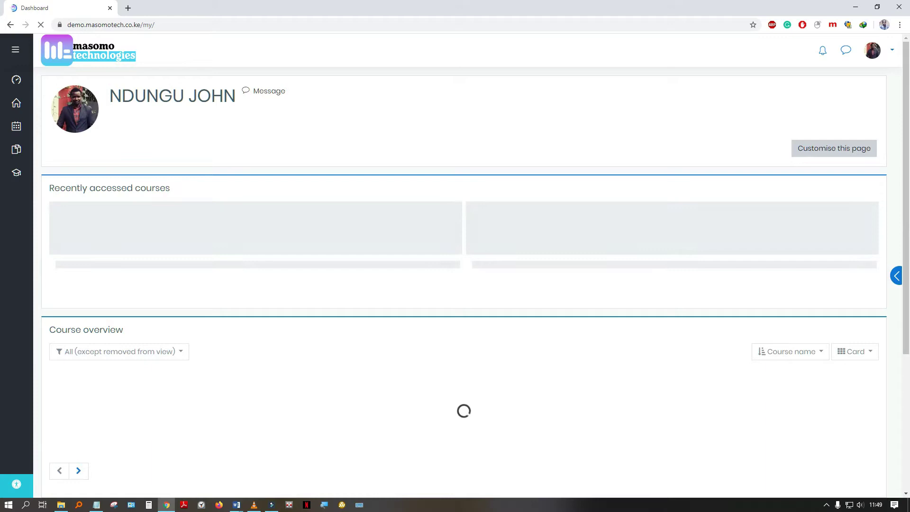
Open the Science Class 8 course from the course overview and turn its editing mode on.
{"action": "scroll", "coordinate": [464, 284], "scroll_direction": "down", "scroll_amount": 3}
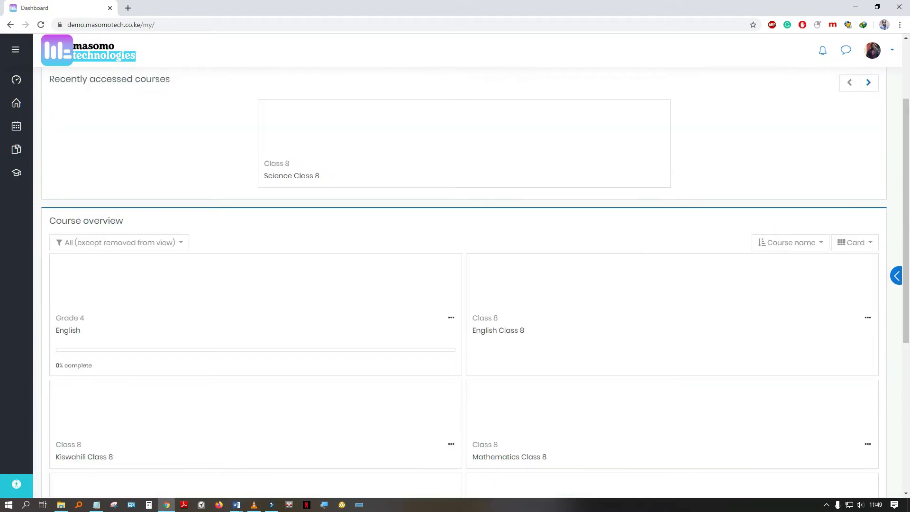
{"action": "scroll", "coordinate": [464, 283], "scroll_direction": "down", "scroll_amount": 3}
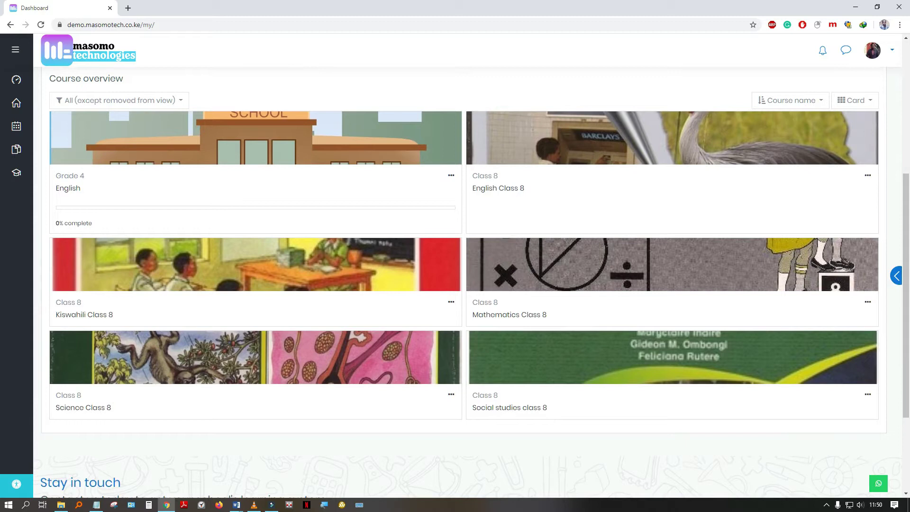
{"action": "scroll", "coordinate": [464, 283], "scroll_direction": "down", "scroll_amount": 2}
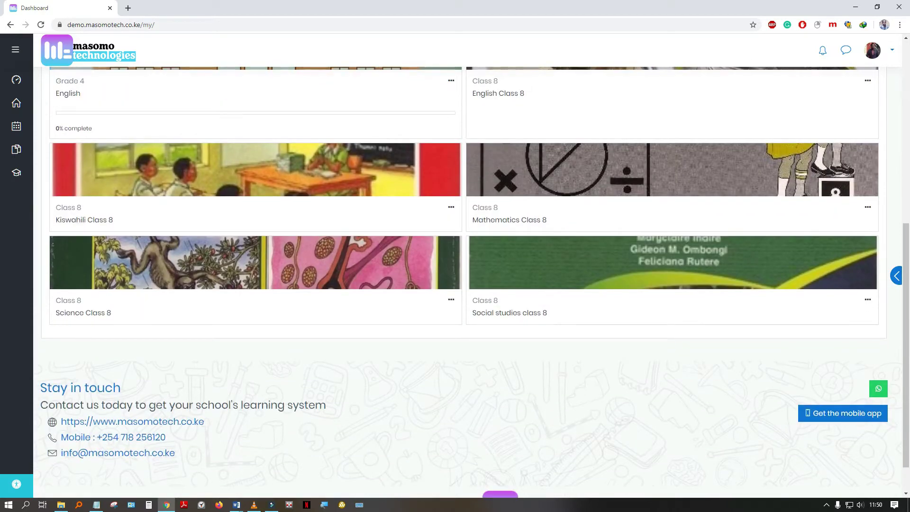
{"action": "left_click", "coordinate": [472, 275]}
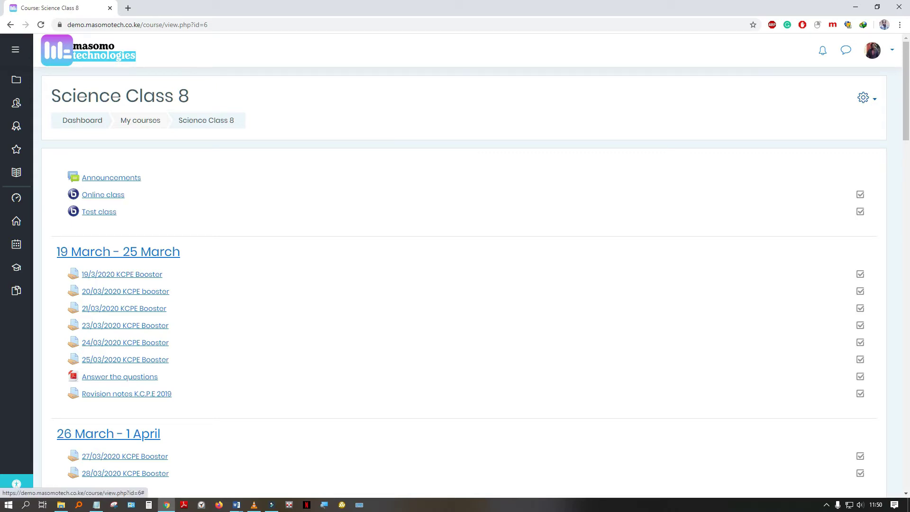
{"action": "left_click", "coordinate": [864, 97]}
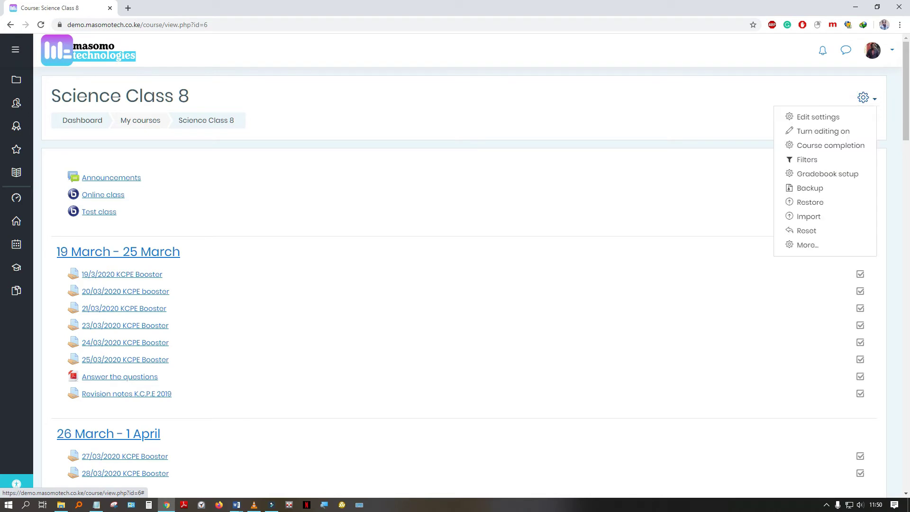
{"action": "left_click", "coordinate": [823, 131]}
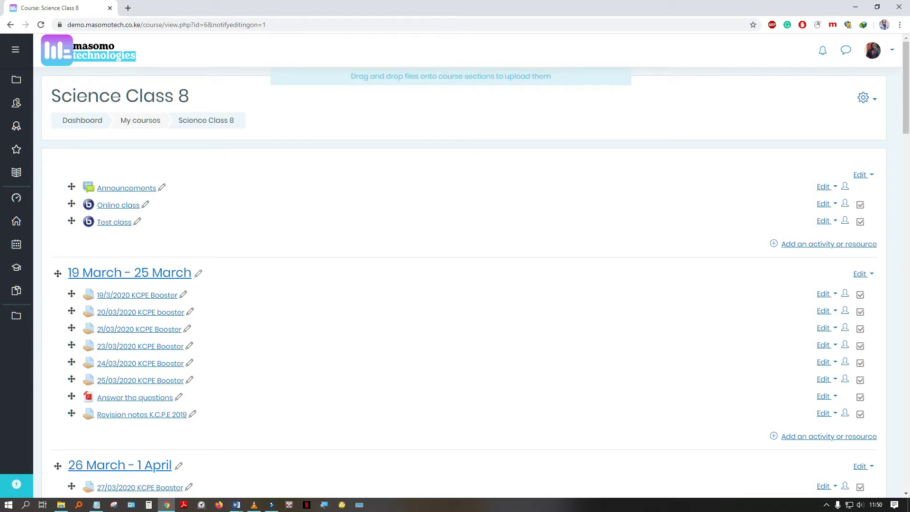
Add a new Lesson activity to the 28 May - 3 June section of the course.
{"action": "scroll", "coordinate": [455, 312], "scroll_direction": "down", "scroll_amount": 1}
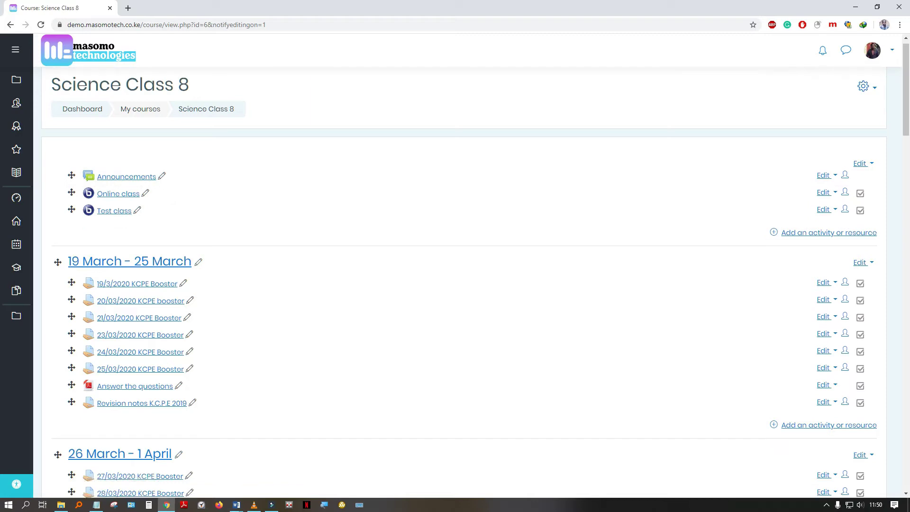
{"action": "scroll", "coordinate": [455, 285], "scroll_direction": "down", "scroll_amount": 7}
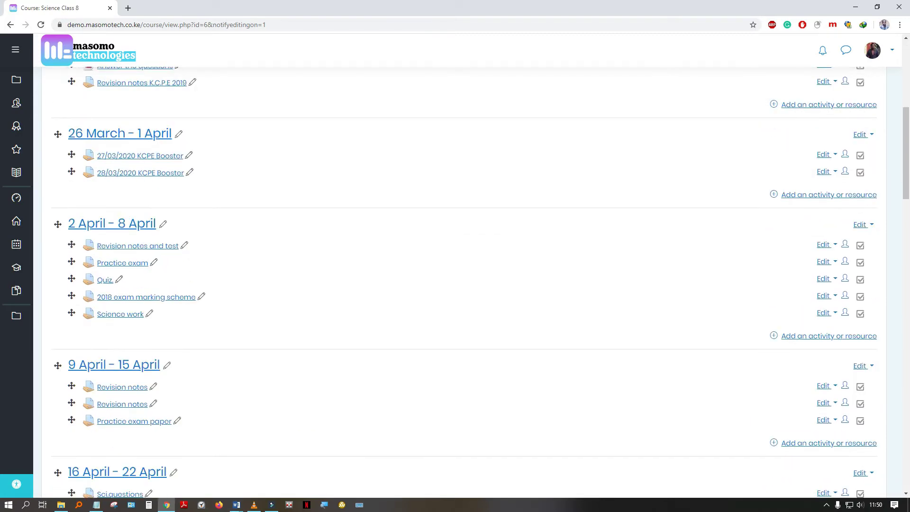
{"action": "scroll", "coordinate": [454, 284], "scroll_direction": "down", "scroll_amount": 3}
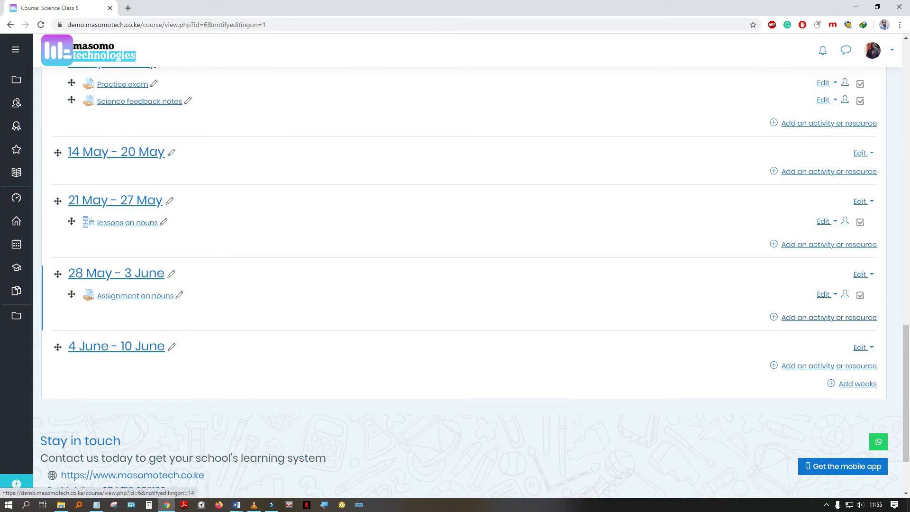
{"action": "left_click", "coordinate": [829, 317]}
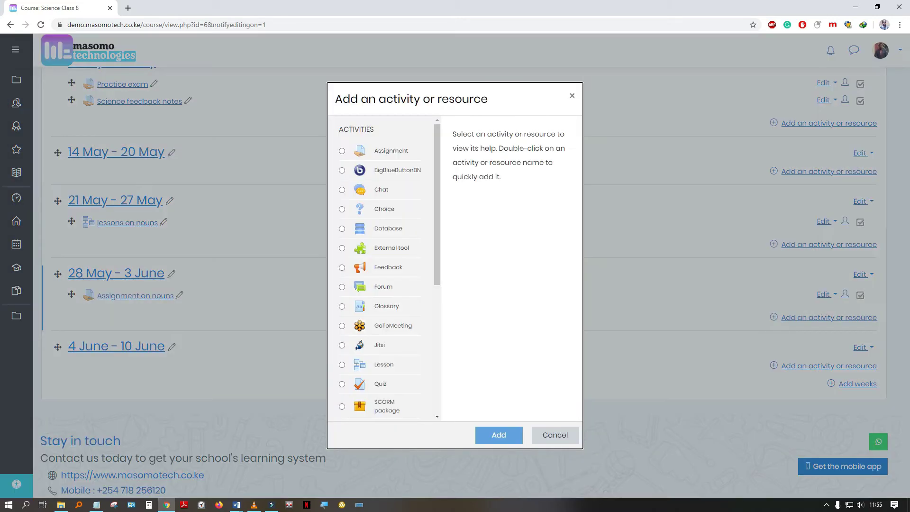
{"action": "scroll", "coordinate": [390, 269], "scroll_direction": "down", "scroll_amount": 5}
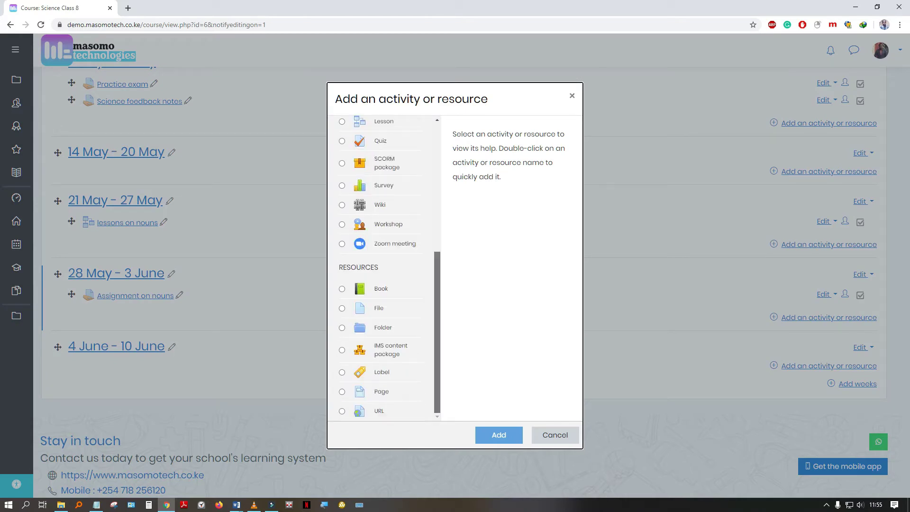
{"action": "scroll", "coordinate": [389, 269], "scroll_direction": "up", "scroll_amount": 3}
{"action": "scroll", "coordinate": [390, 269], "scroll_direction": "down", "scroll_amount": 2}
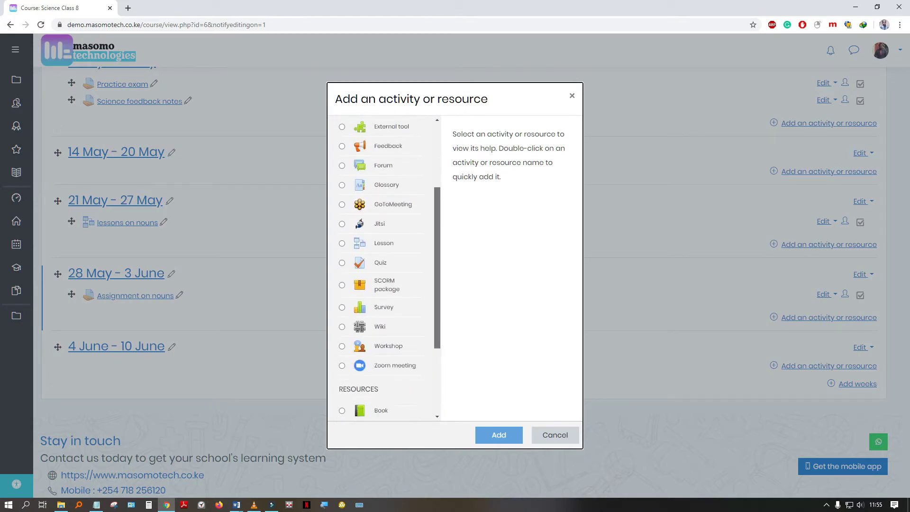
{"action": "scroll", "coordinate": [390, 269], "scroll_direction": "up", "scroll_amount": 2}
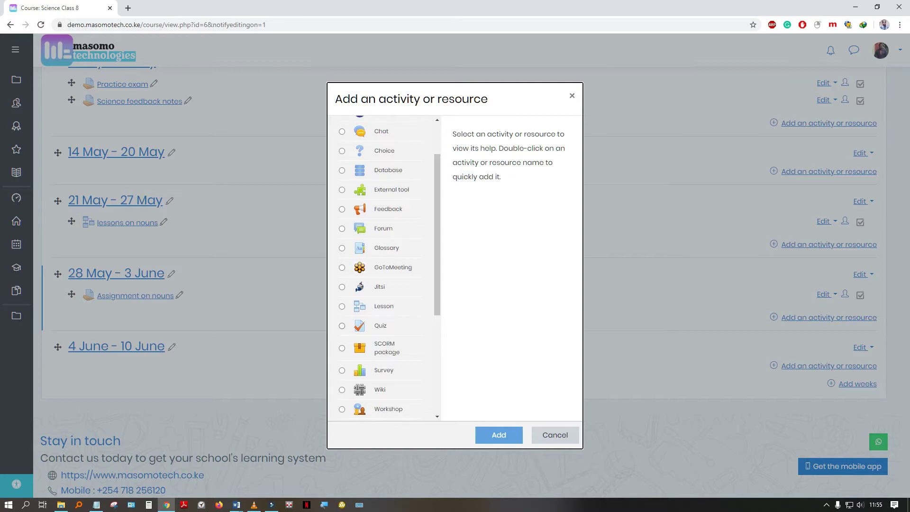
{"action": "left_click", "coordinate": [374, 306]}
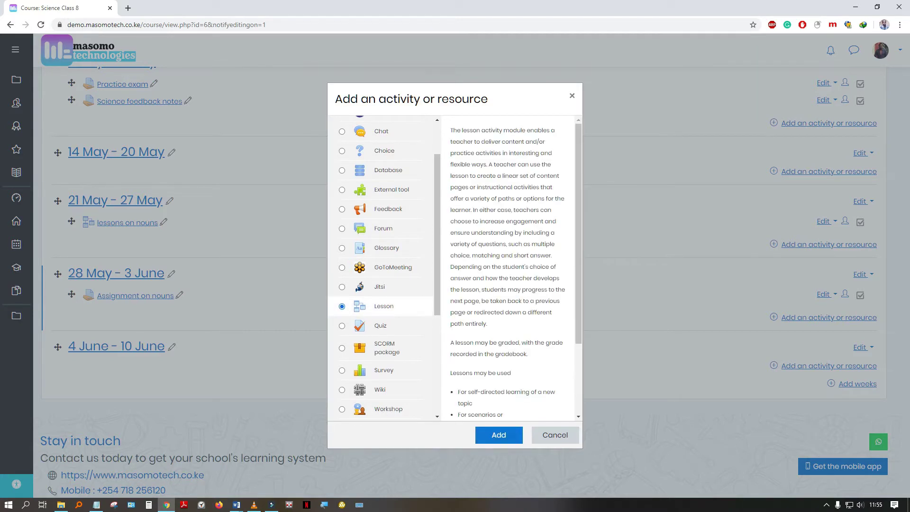
{"action": "left_click", "coordinate": [499, 435]}
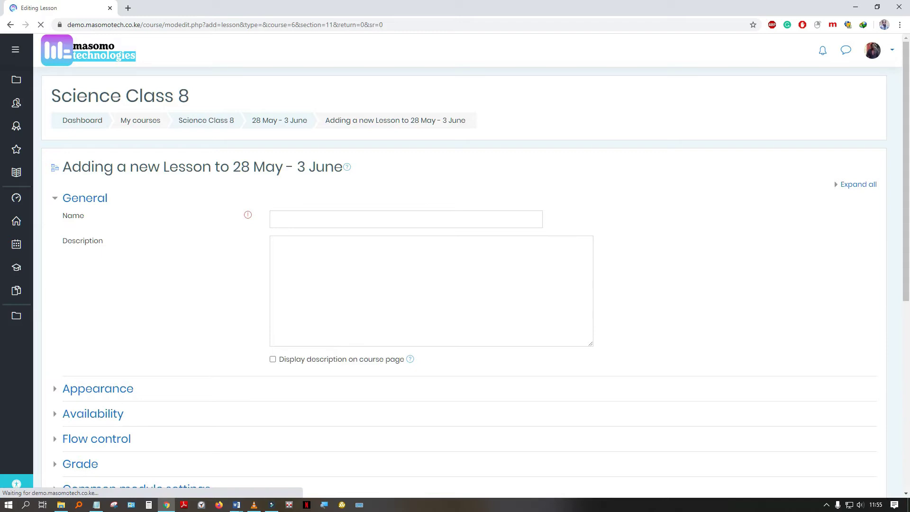
Name the new lesson "Making work easier".
{"action": "left_click", "coordinate": [406, 218]}
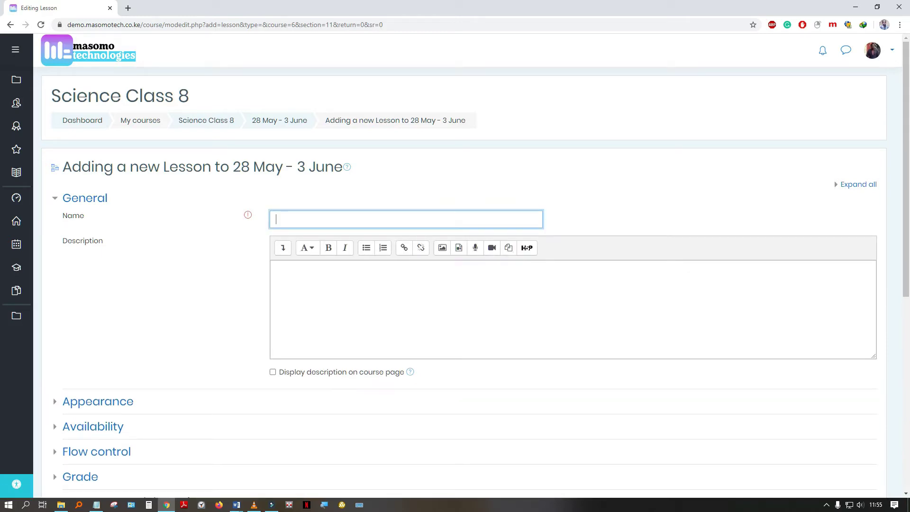
{"action": "left_click", "coordinate": [277, 268]}
{"action": "left_click", "coordinate": [276, 219]}
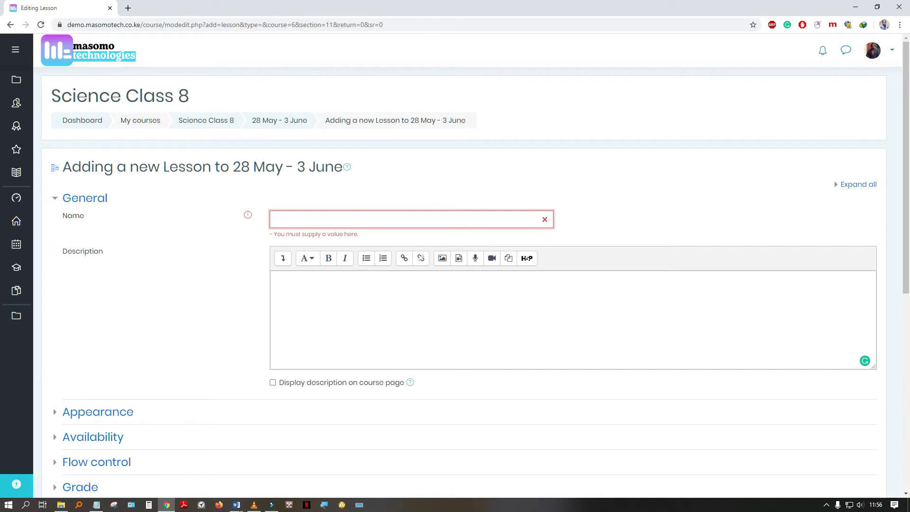
{"action": "type", "text": "Makin"}
{"action": "key", "text": "BackSpace"}
{"action": "type", "text": "g work easier"}
Enter "making work easier easier lesson" as the lesson description, correcting the misspelled word.
{"action": "left_click", "coordinate": [280, 279]}
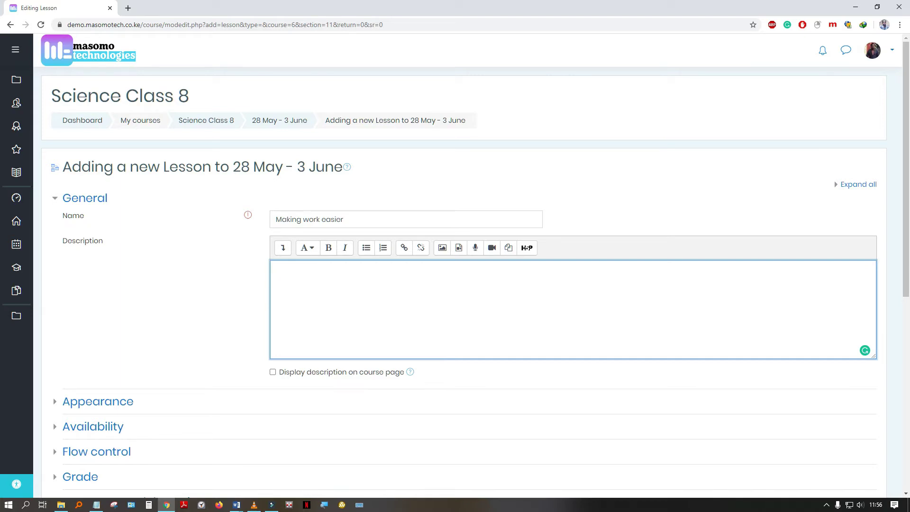
{"action": "type", "text": "T"}
{"action": "key", "text": "BackSpace"}
{"action": "type", "text": "making work easier weasier lesson"}
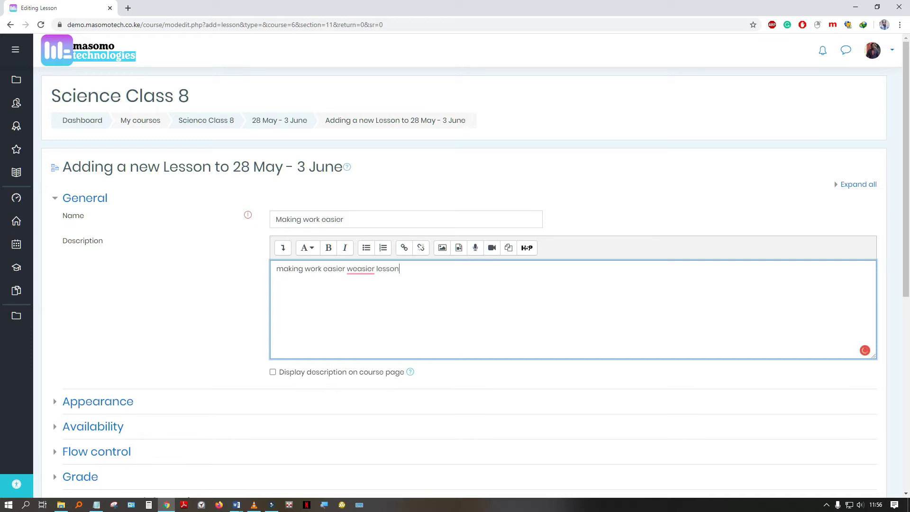
{"action": "mouse_move", "coordinate": [360, 269]}
{"action": "left_click", "coordinate": [359, 285]}
Switch to Word and copy the entire text of Making Work Easier.docx.
{"action": "left_click", "coordinate": [236, 505]}
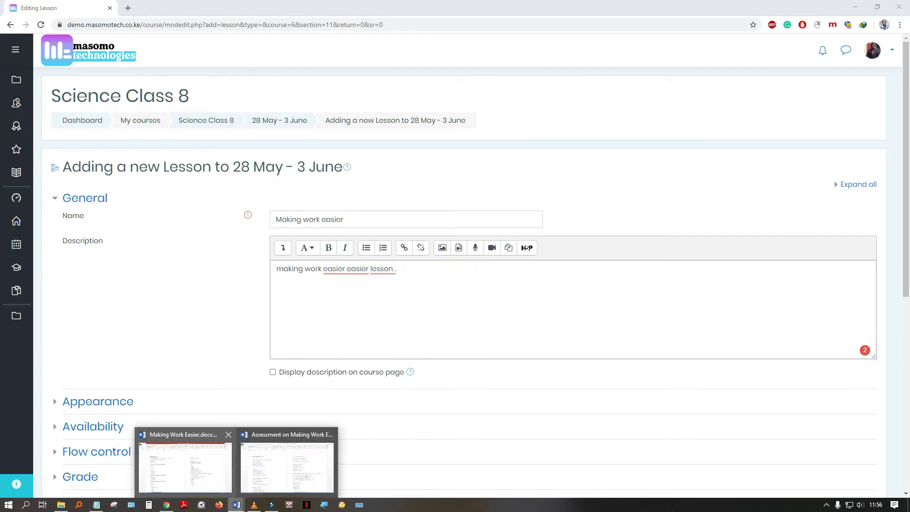
{"action": "left_click", "coordinate": [185, 465]}
{"action": "left_click", "coordinate": [174, 152]}
{"action": "key", "text": "ctrl+a"}
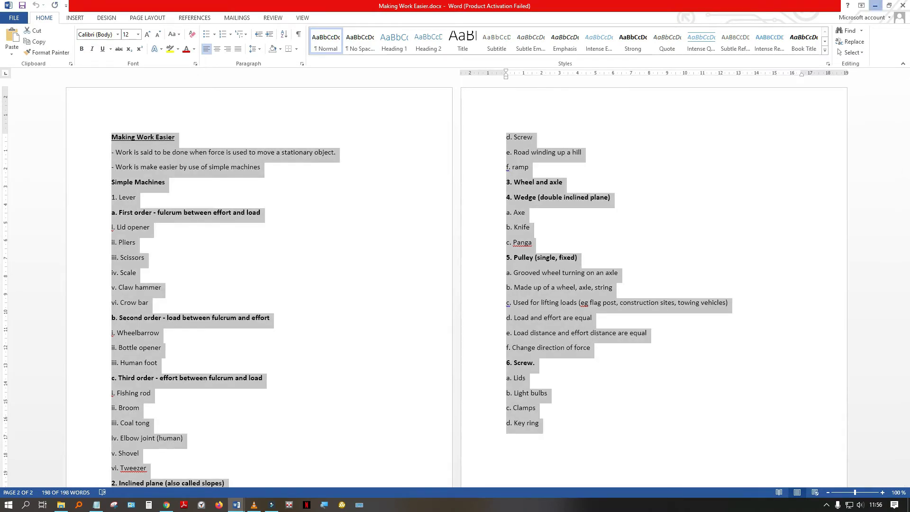
Switch back to the browser and replace the lesson description with the text copied from the document.
{"action": "key", "text": "alt+Tab"}
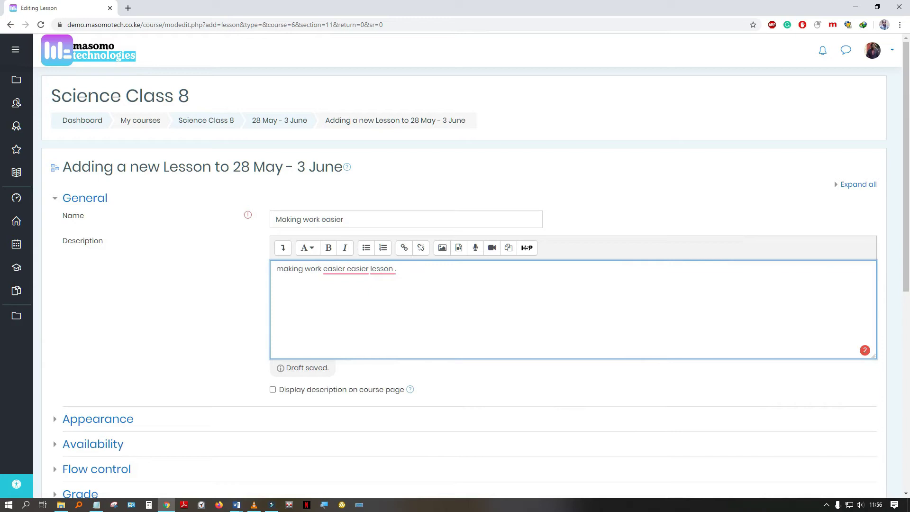
{"action": "key", "text": "ctrl+shift+Left"}
{"action": "key", "text": "ctrl+shift+Left"}
{"action": "key", "text": "ctrl+shift+Left"}
{"action": "key", "text": "ctrl+shift+Left"}
{"action": "key", "text": "ctrl+shift+Left"}
{"action": "key", "text": "ctrl+shift+Left"}
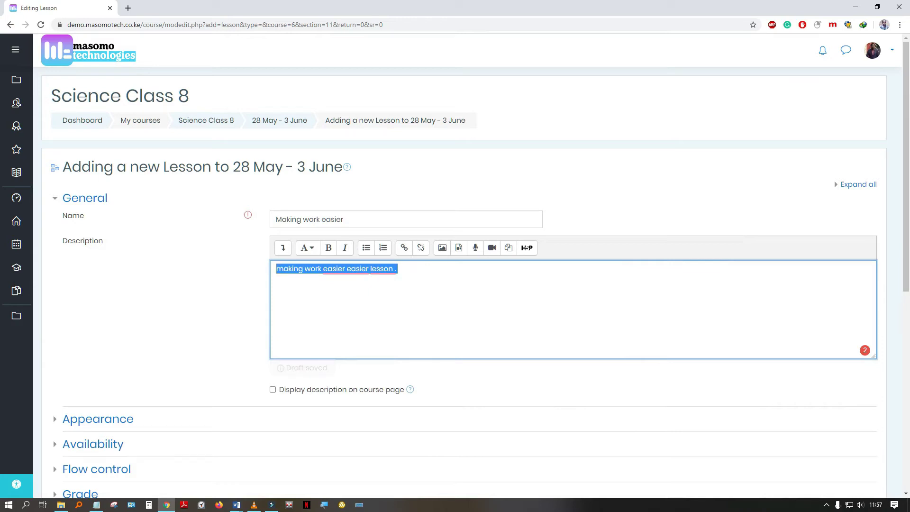
{"action": "key", "text": "BackSpace"}
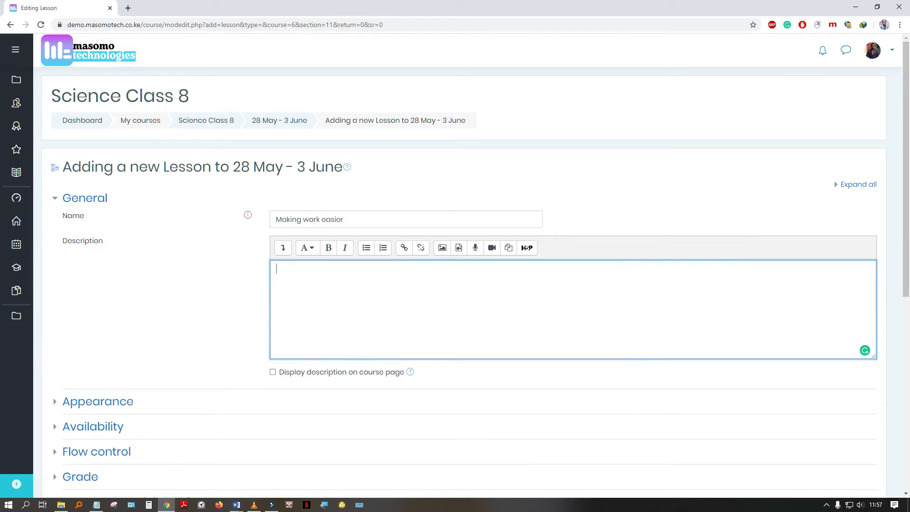
{"action": "key", "text": "ctrl+v"}
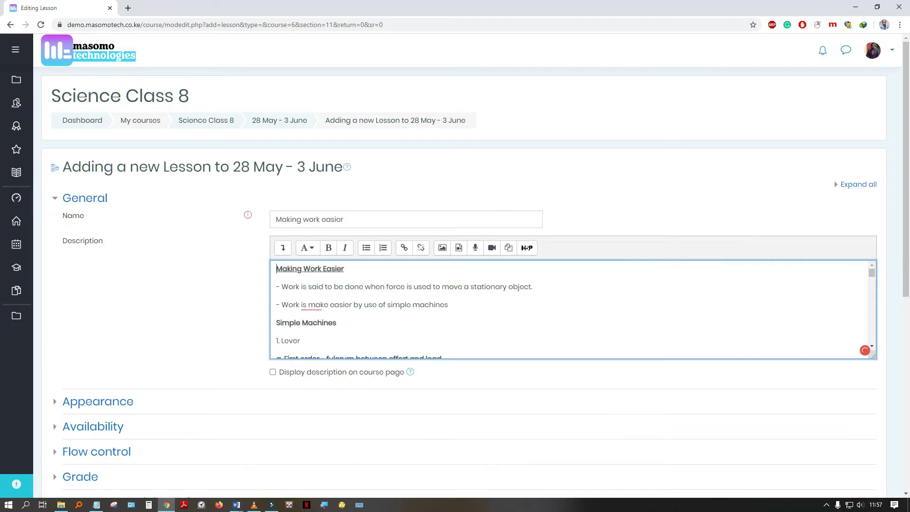
Save the new lesson and display it.
{"action": "scroll", "coordinate": [572, 309], "scroll_direction": "down", "scroll_amount": 1}
{"action": "scroll", "coordinate": [573, 309], "scroll_direction": "down", "scroll_amount": 10}
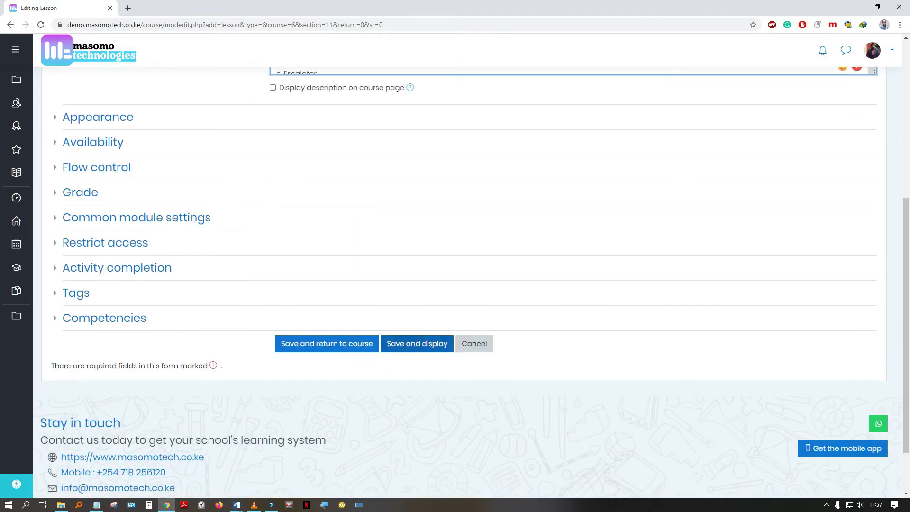
{"action": "left_click", "coordinate": [417, 343]}
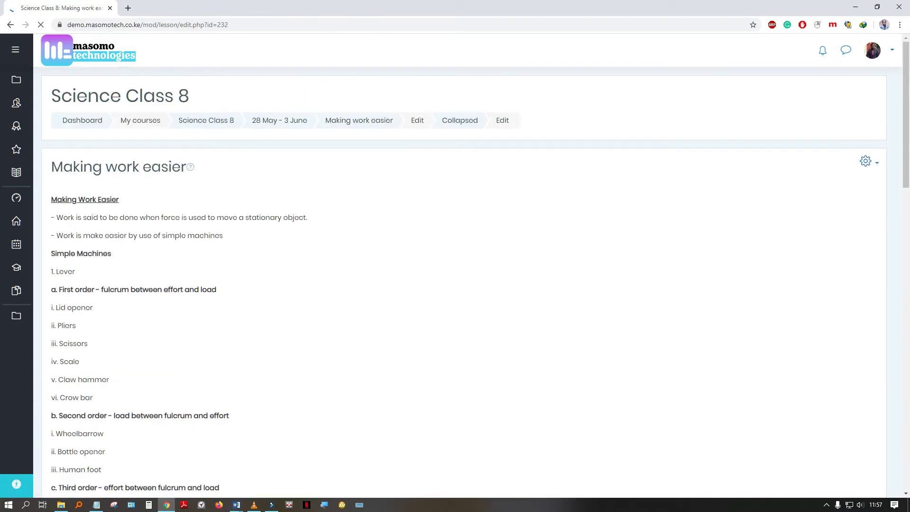
Review the full content of the saved lesson and return to the Science Class 8 course page.
{"action": "scroll", "coordinate": [465, 284], "scroll_direction": "down", "scroll_amount": 7}
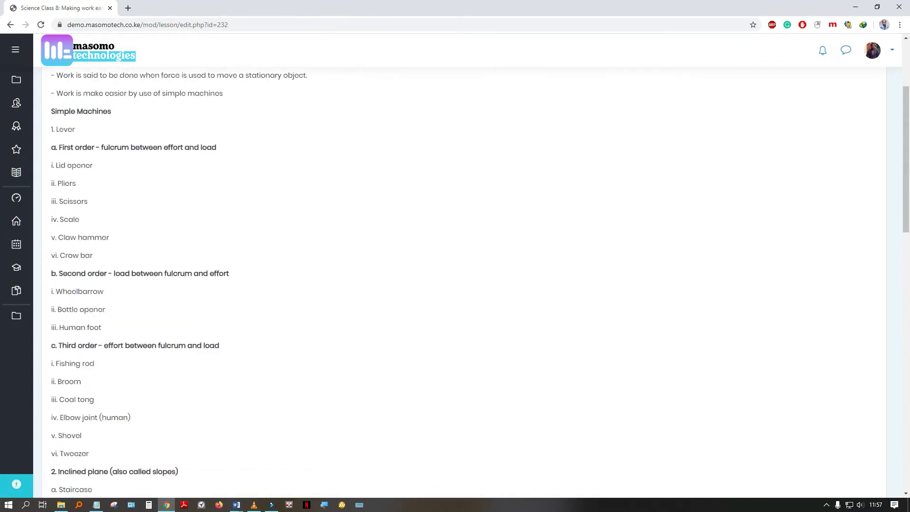
{"action": "scroll", "coordinate": [465, 285], "scroll_direction": "down", "scroll_amount": 9}
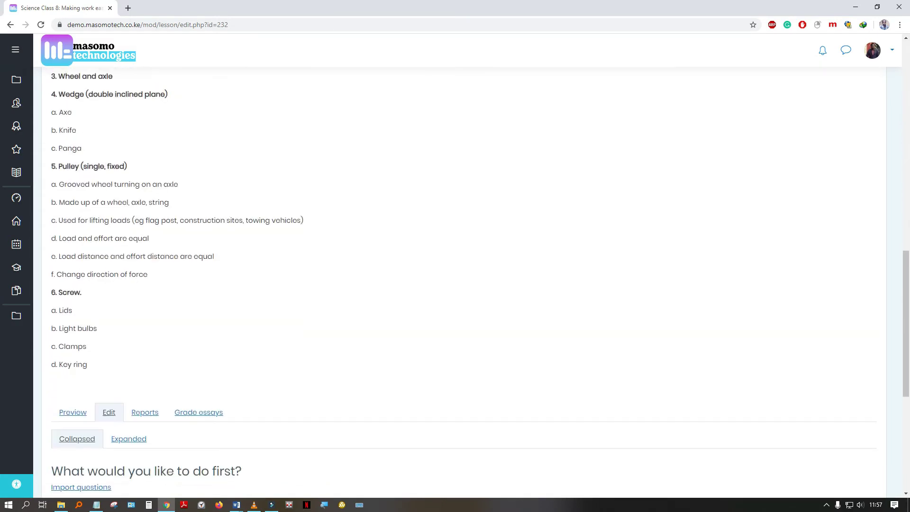
{"action": "scroll", "coordinate": [465, 285], "scroll_direction": "up", "scroll_amount": 12}
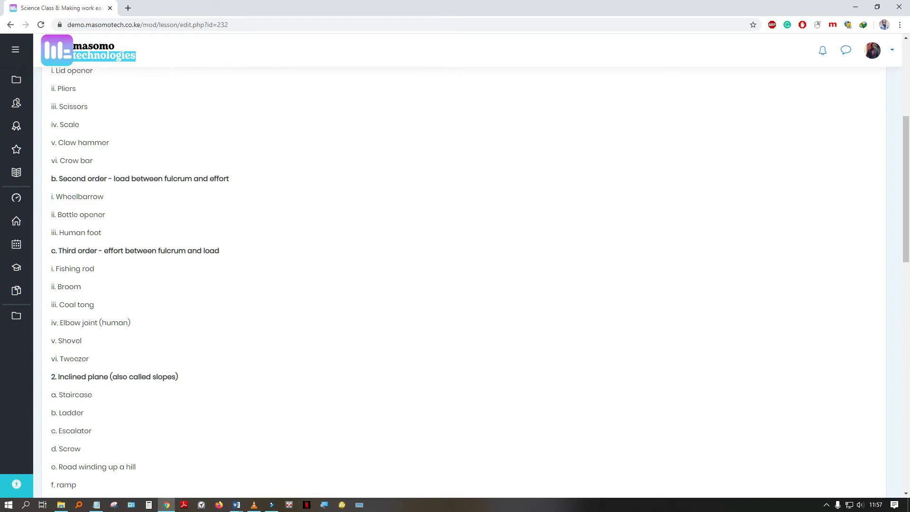
{"action": "scroll", "coordinate": [464, 285], "scroll_direction": "up", "scroll_amount": 5}
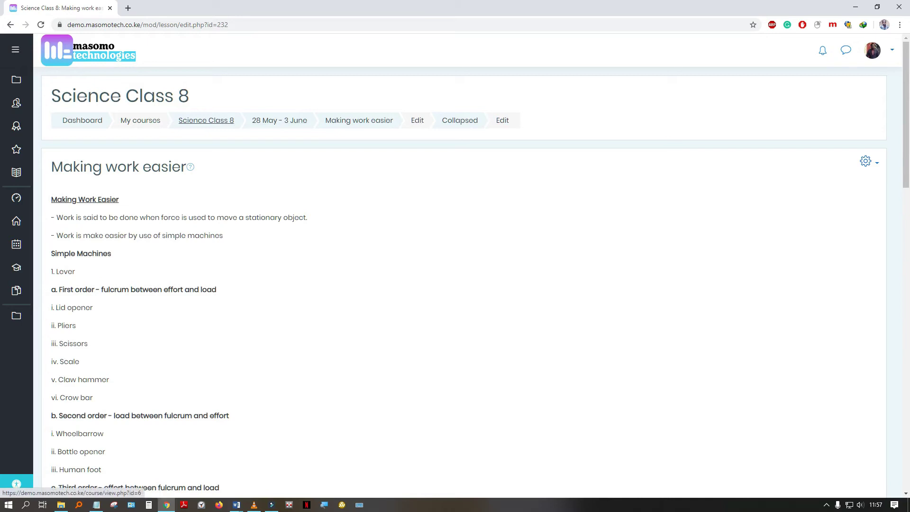
{"action": "left_click", "coordinate": [206, 119]}
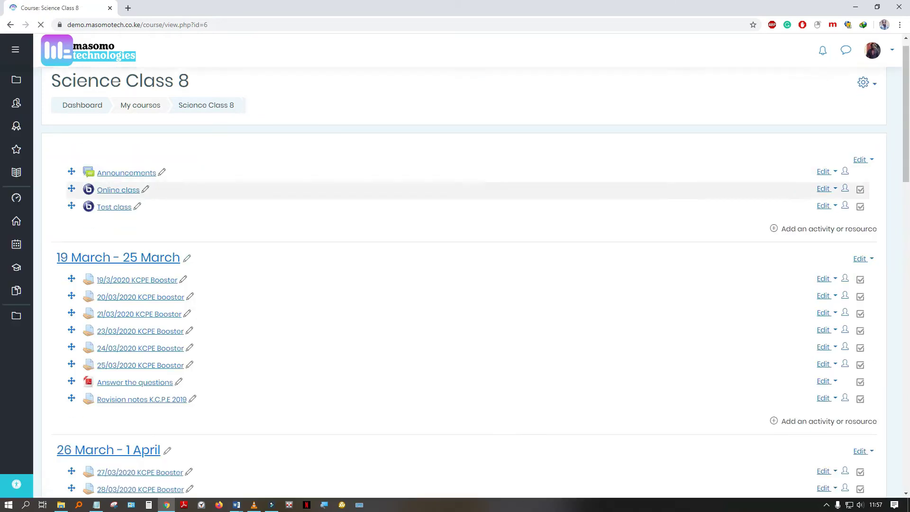
Add a new Assignment activity to the 28 May - 3 June section of the course.
{"action": "scroll", "coordinate": [455, 284], "scroll_direction": "down", "scroll_amount": 20}
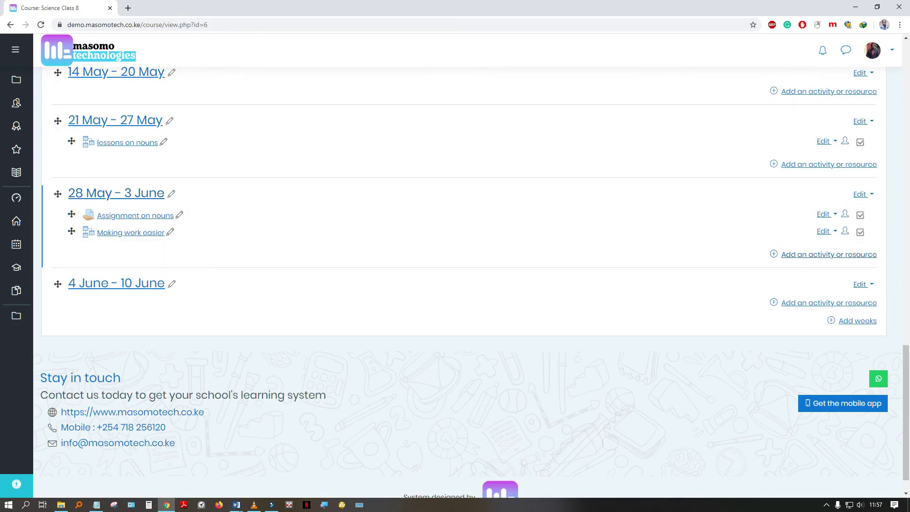
{"action": "left_click", "coordinate": [829, 255]}
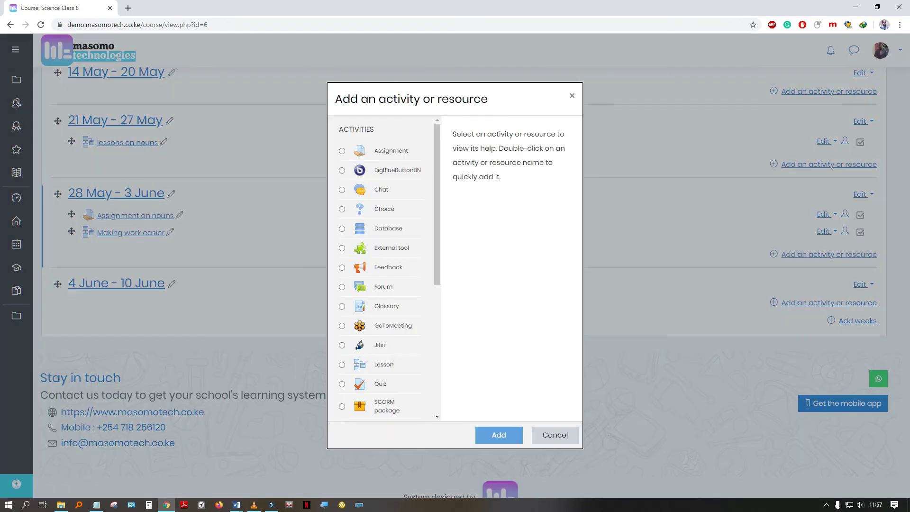
{"action": "left_click", "coordinate": [342, 151]}
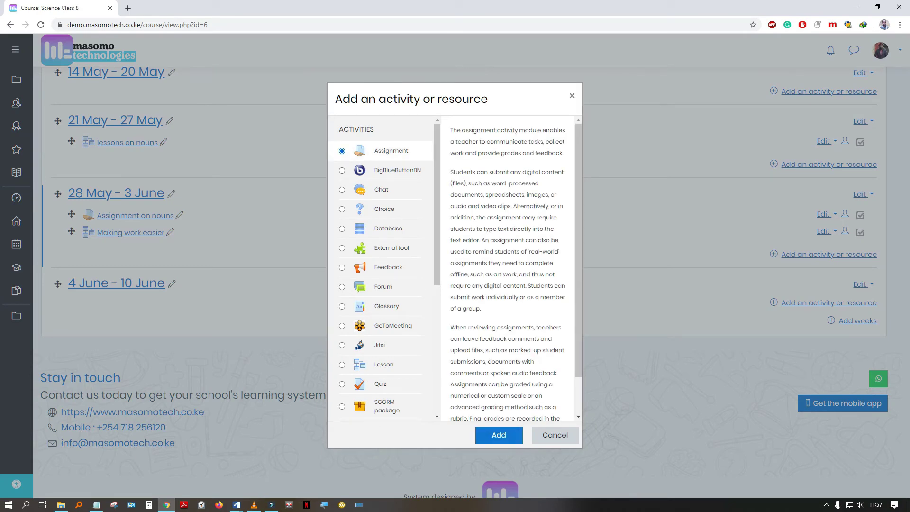
{"action": "left_click", "coordinate": [498, 434]}
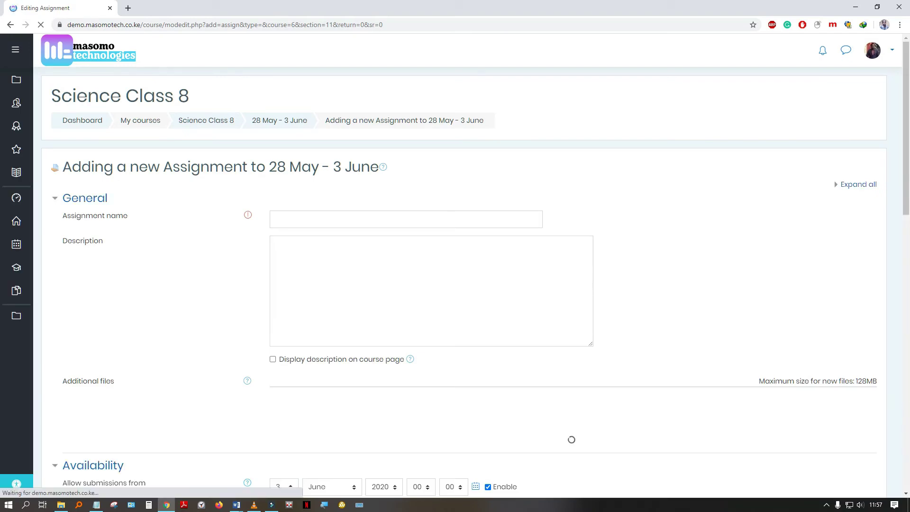
Name the new assignment "Assignment on making work easier".
{"action": "scroll", "coordinate": [455, 265], "scroll_direction": "down", "scroll_amount": 2}
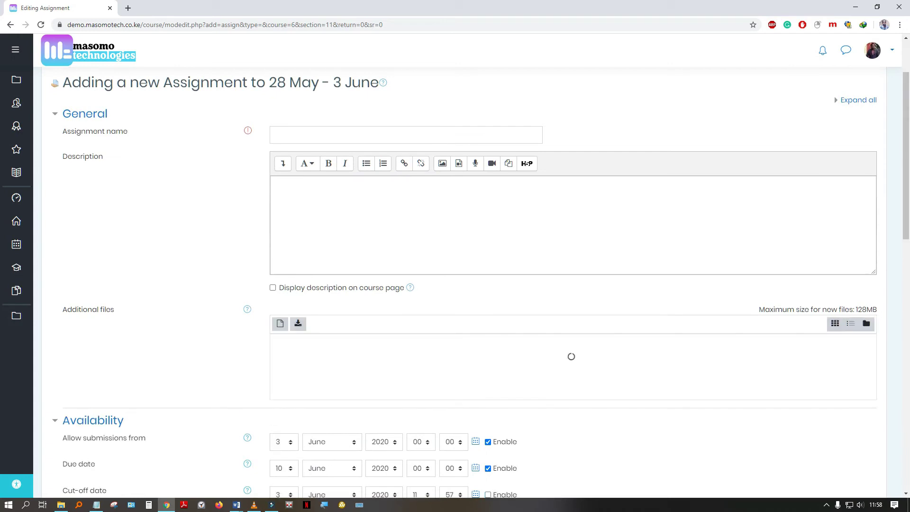
{"action": "left_click", "coordinate": [275, 135]}
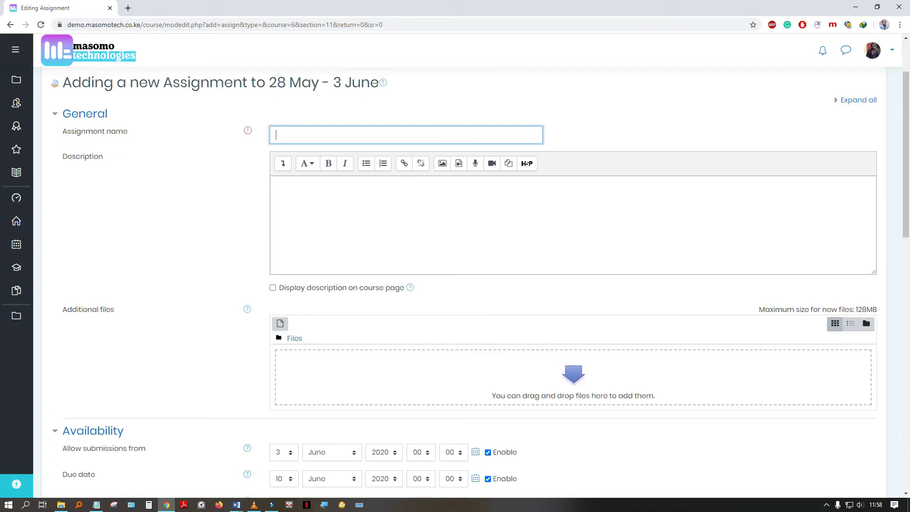
{"action": "type", "text": "As"}
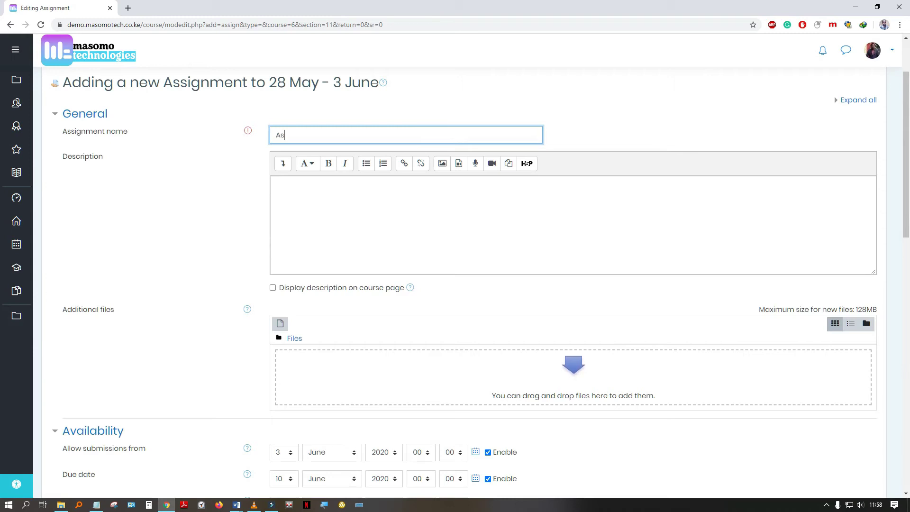
{"action": "type", "text": "signment on"}
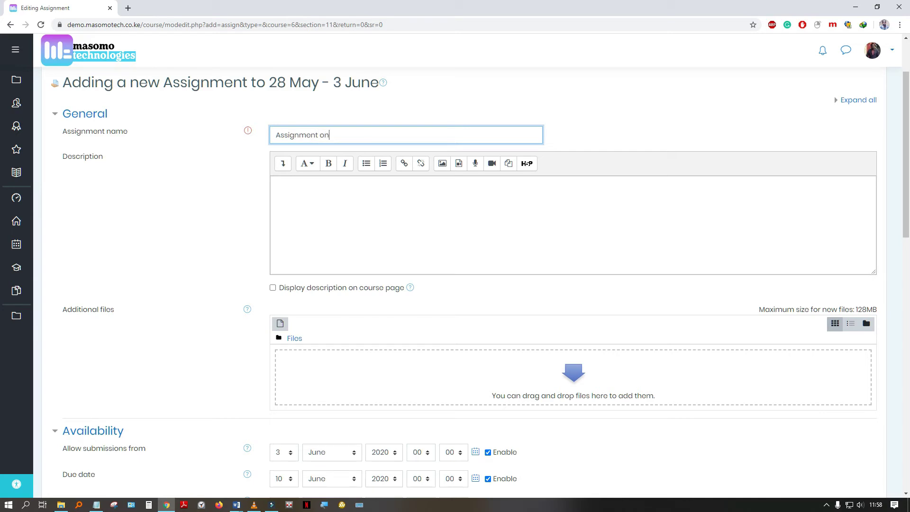
{"action": "type", "text": " making work easier"}
Switch to Word and copy the entire text of Assessment on Making Work Easier.docx for the assignment description.
{"action": "left_click", "coordinate": [276, 185]}
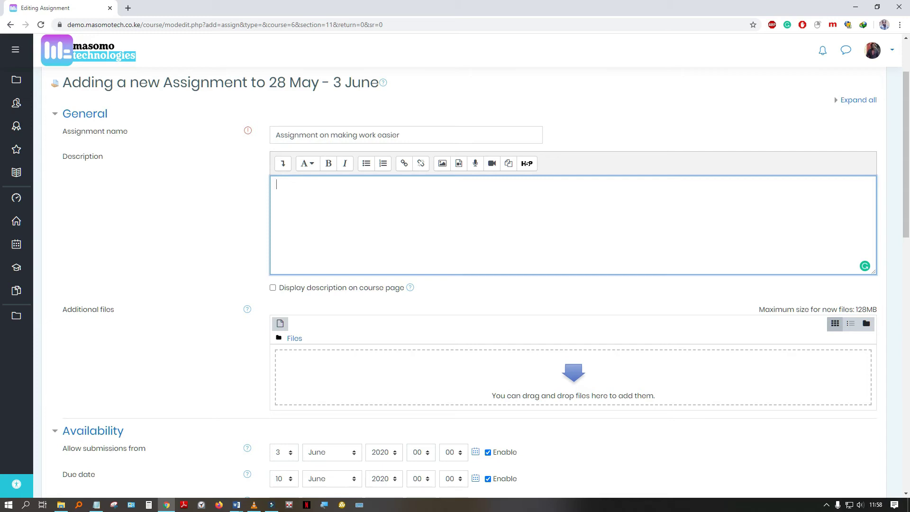
{"action": "mouse_move", "coordinate": [237, 505]}
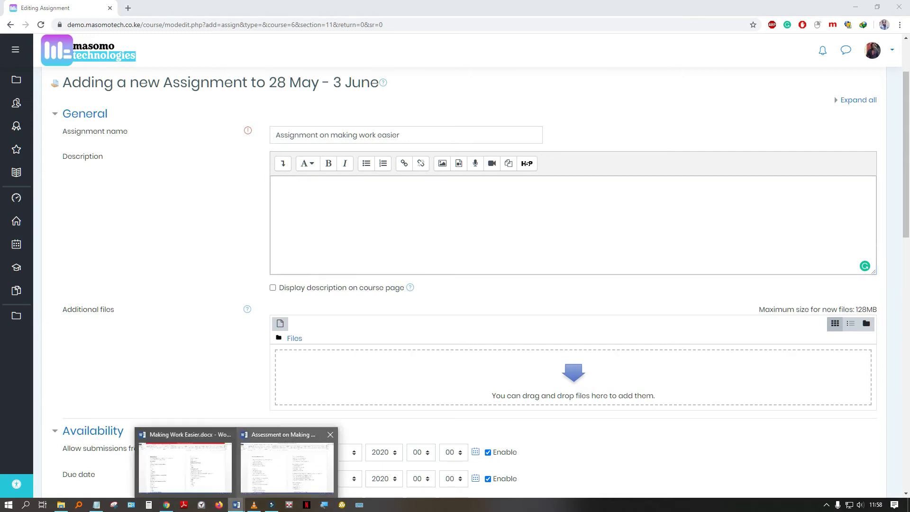
{"action": "left_click", "coordinate": [284, 471]}
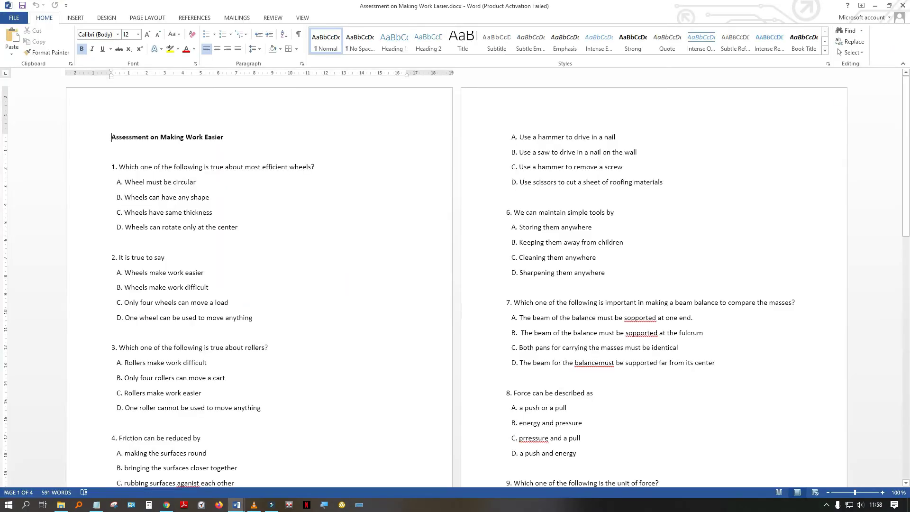
{"action": "left_click", "coordinate": [195, 167]}
{"action": "key", "text": "ctrl+a"}
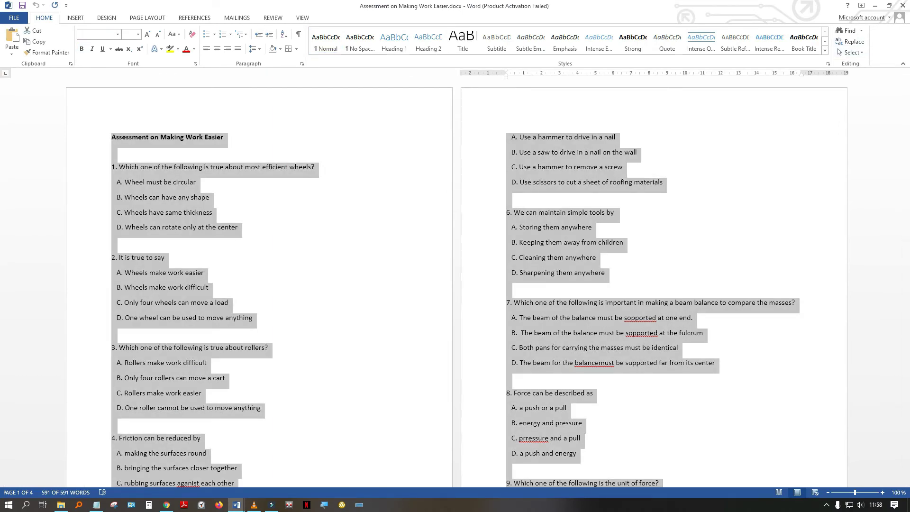
Return to the browser, paste the copied questions into the assignment description and remove the blank line below the heading.
{"action": "left_click", "coordinate": [874, 6]}
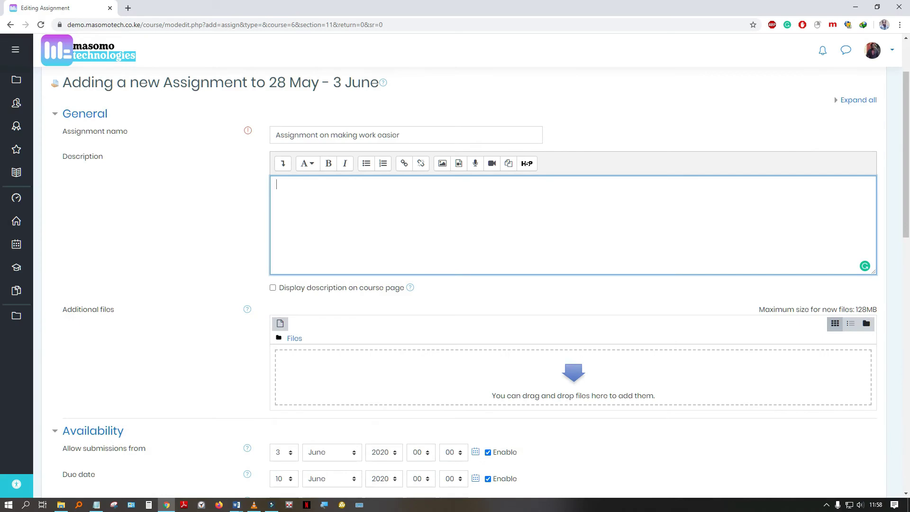
{"action": "key", "text": "ctrl+v"}
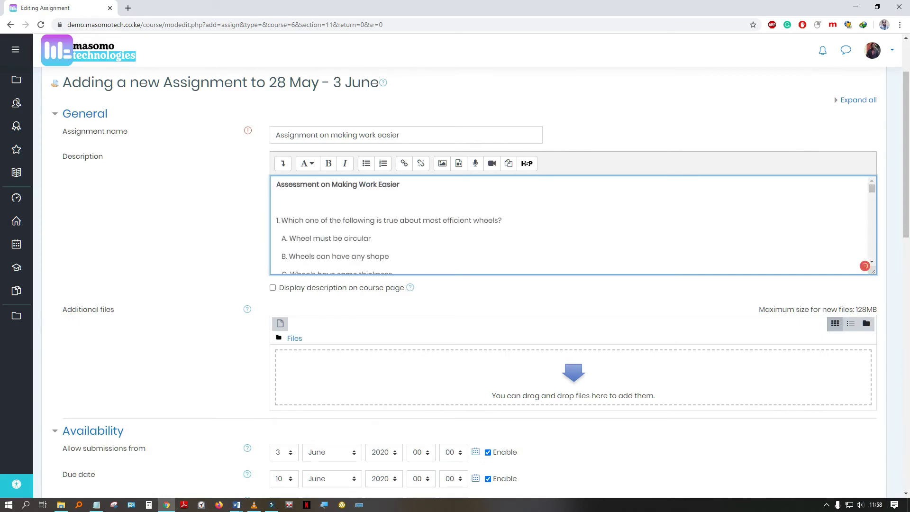
{"action": "key", "text": "Delete"}
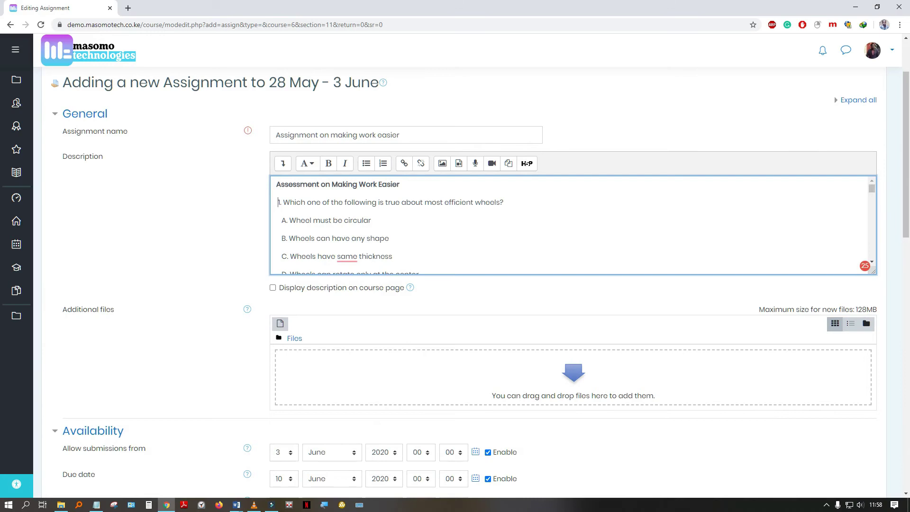
Switch to Word to view Assessment on Making Work Easier.docx again, and return to the assignment form in the browser.
{"action": "scroll", "coordinate": [474, 284], "scroll_direction": "down", "scroll_amount": 2}
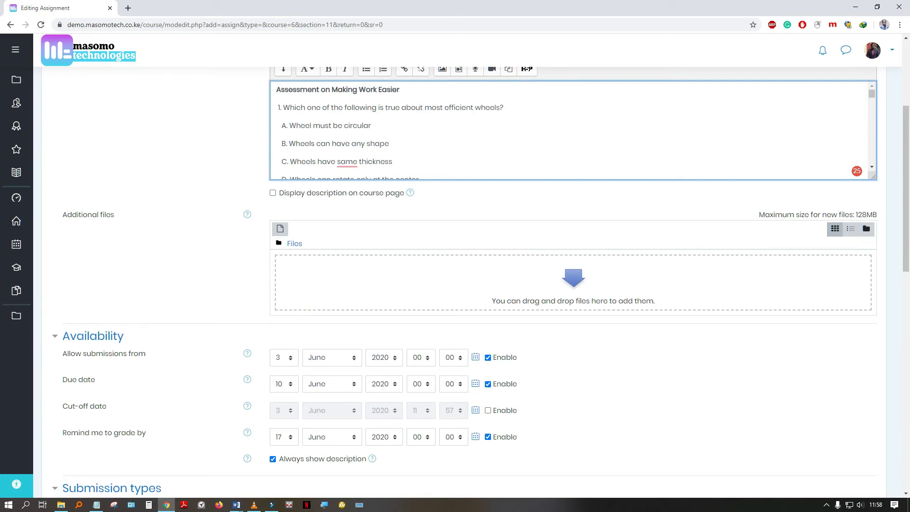
{"action": "left_click", "coordinate": [236, 504]}
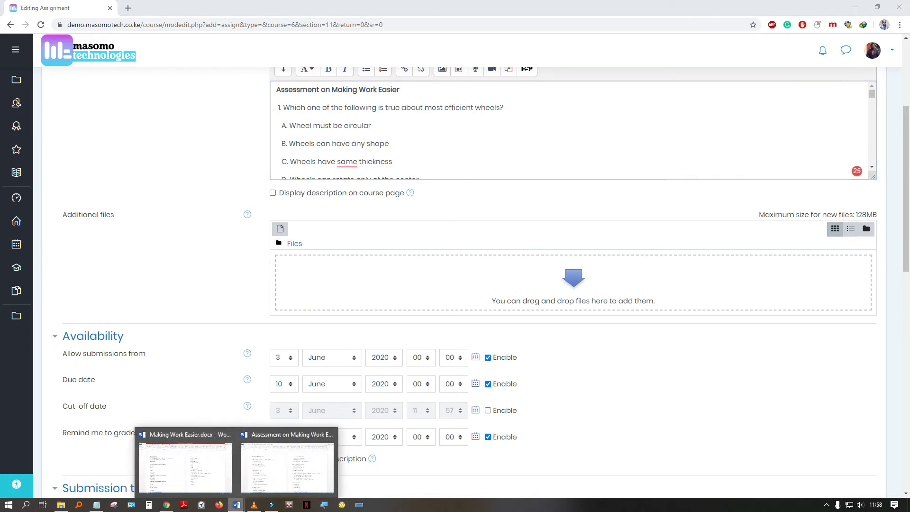
{"action": "left_click", "coordinate": [287, 467]}
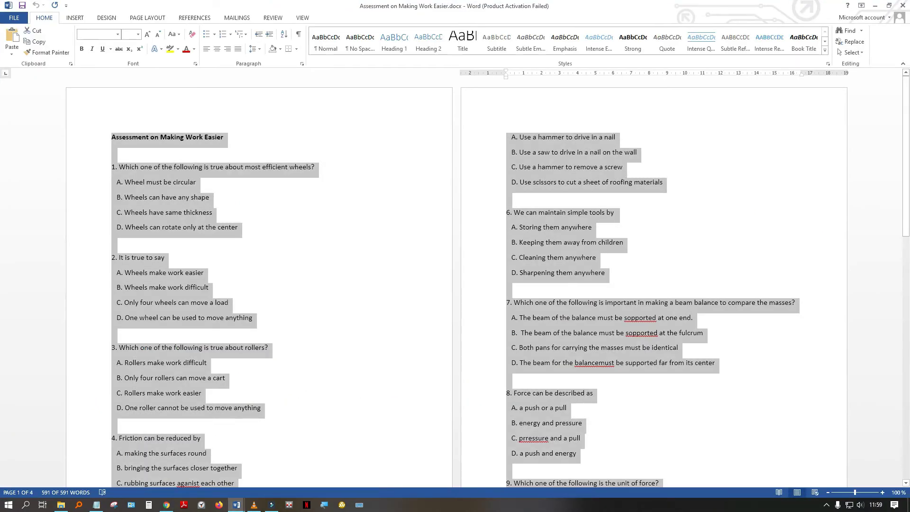
{"action": "key", "text": "alt+Tab"}
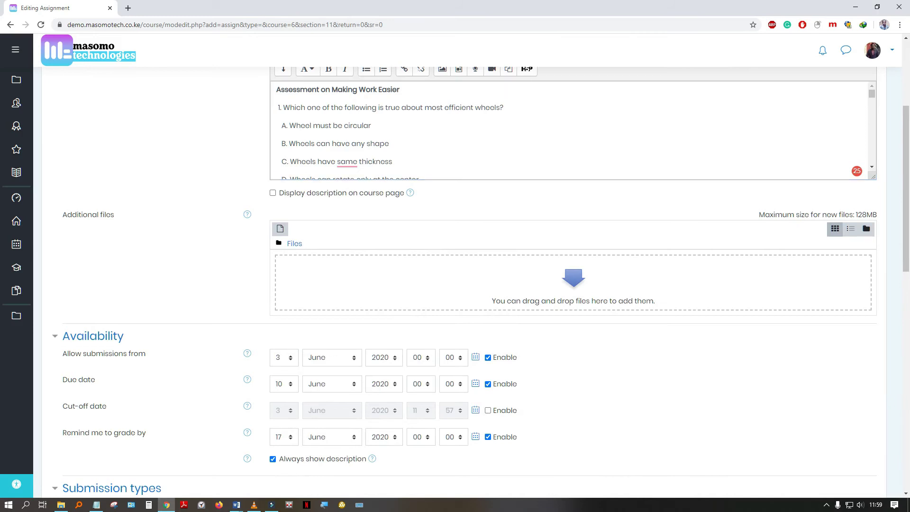
Upload Assessment on Making Work Easier.docx from the Desktop as an additional file of the assignment.
{"action": "key", "text": "Return"}
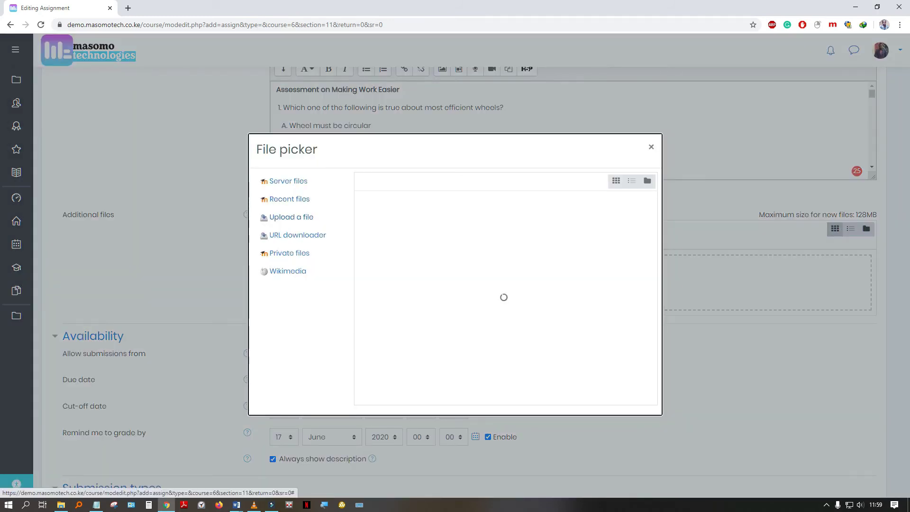
{"action": "key", "text": "Return"}
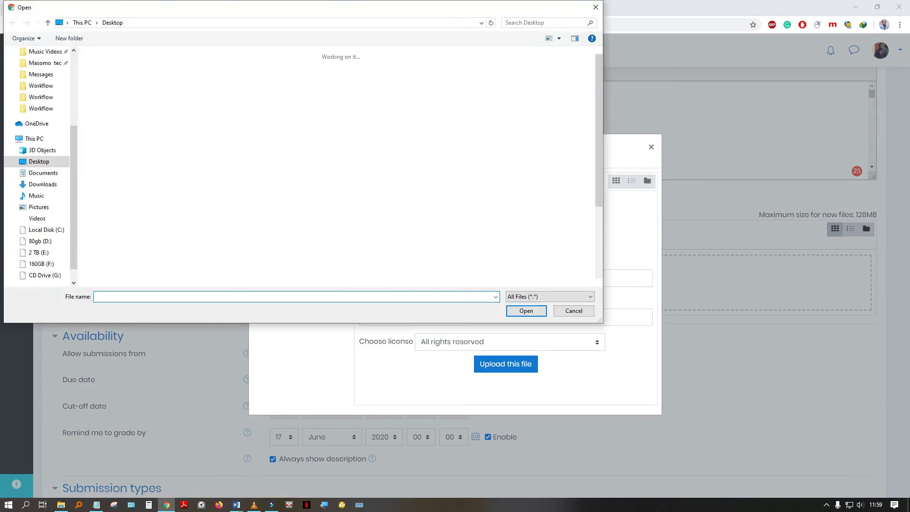
{"action": "left_click", "coordinate": [111, 146]}
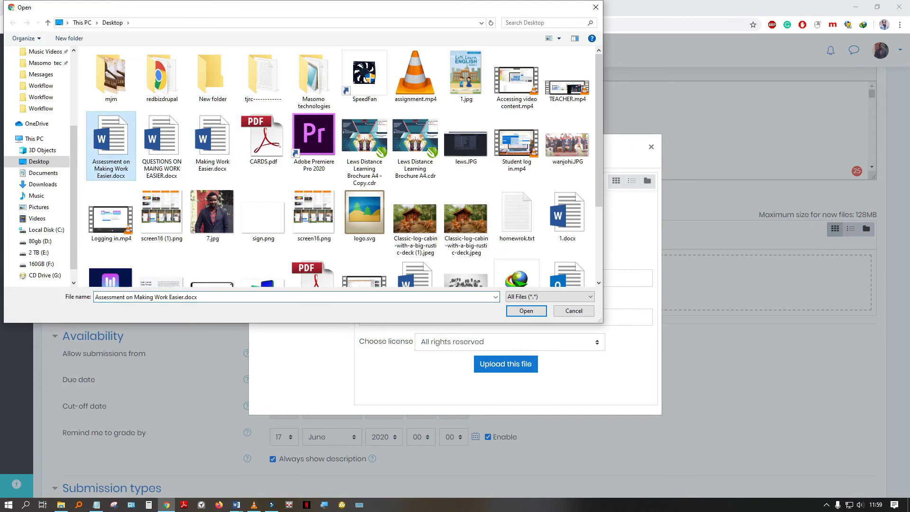
{"action": "left_click", "coordinate": [527, 311]}
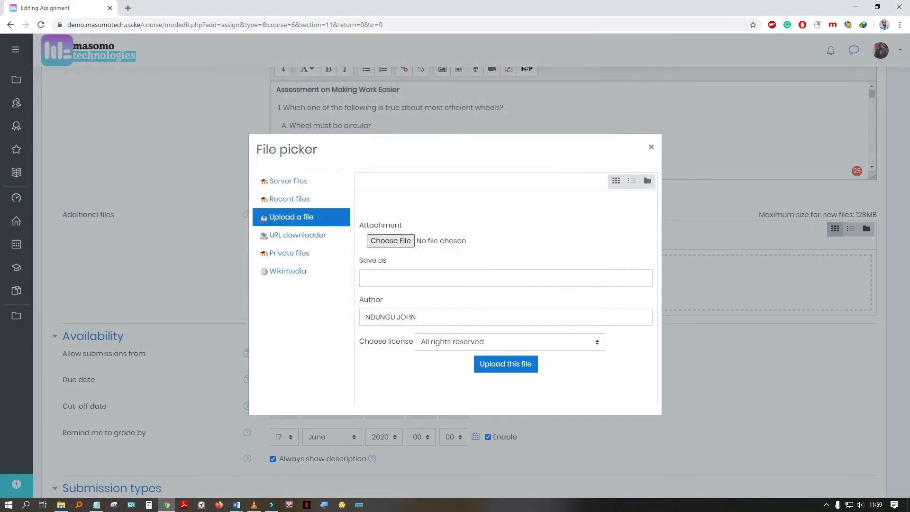
{"action": "left_click", "coordinate": [505, 363]}
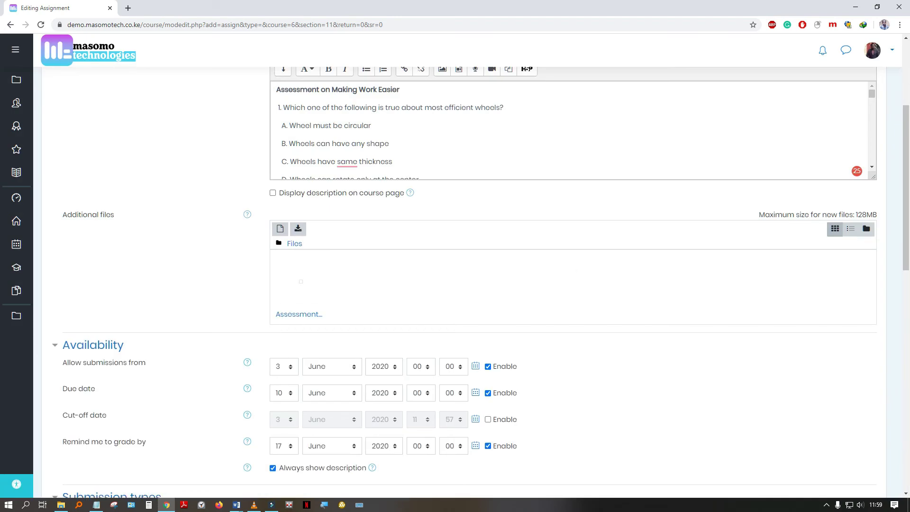
Review the assignment's availability dates, submission types and remaining settings sections.
{"action": "scroll", "coordinate": [469, 285], "scroll_direction": "down", "scroll_amount": 3}
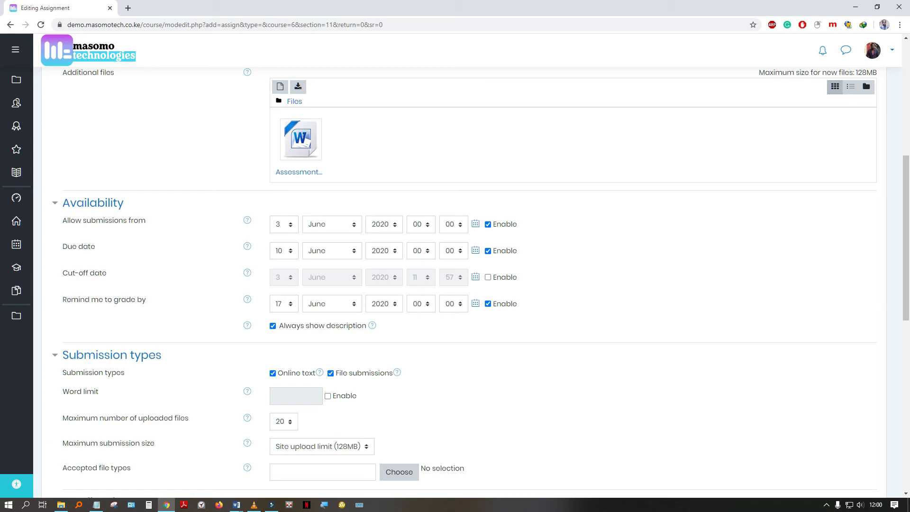
{"action": "scroll", "coordinate": [455, 285], "scroll_direction": "down", "scroll_amount": 3}
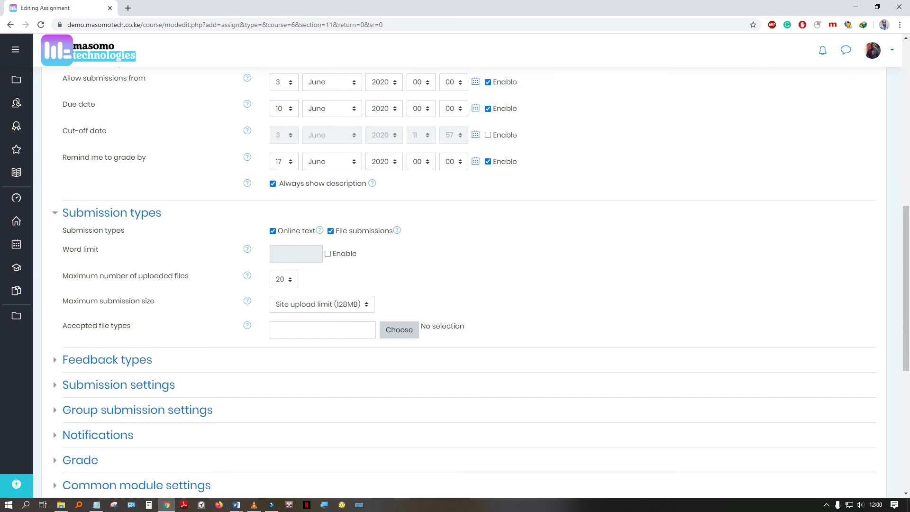
{"action": "scroll", "coordinate": [455, 284], "scroll_direction": "up", "scroll_amount": 4}
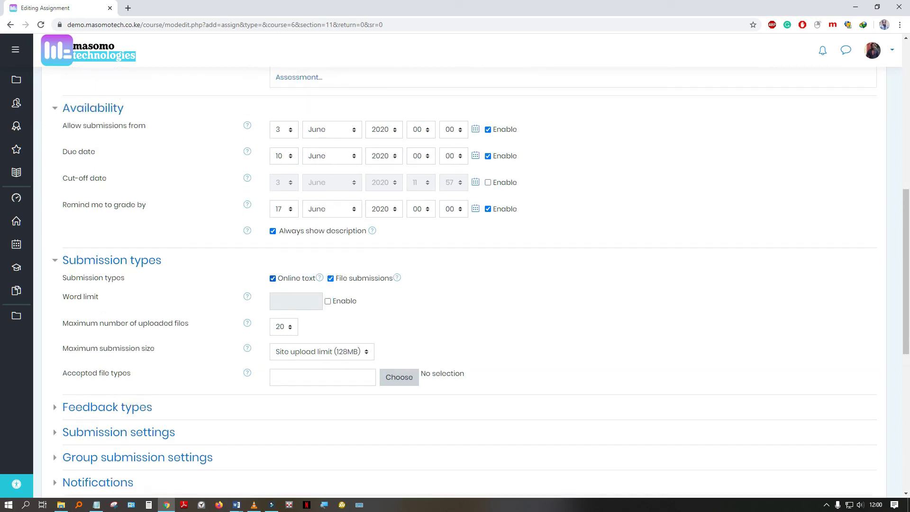
{"action": "scroll", "coordinate": [455, 285], "scroll_direction": "down", "scroll_amount": 2}
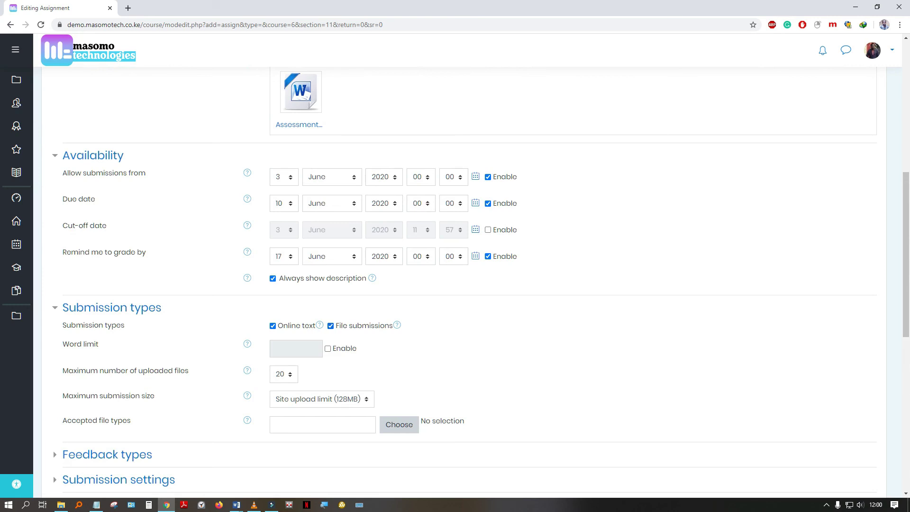
{"action": "scroll", "coordinate": [465, 283], "scroll_direction": "down", "scroll_amount": 2}
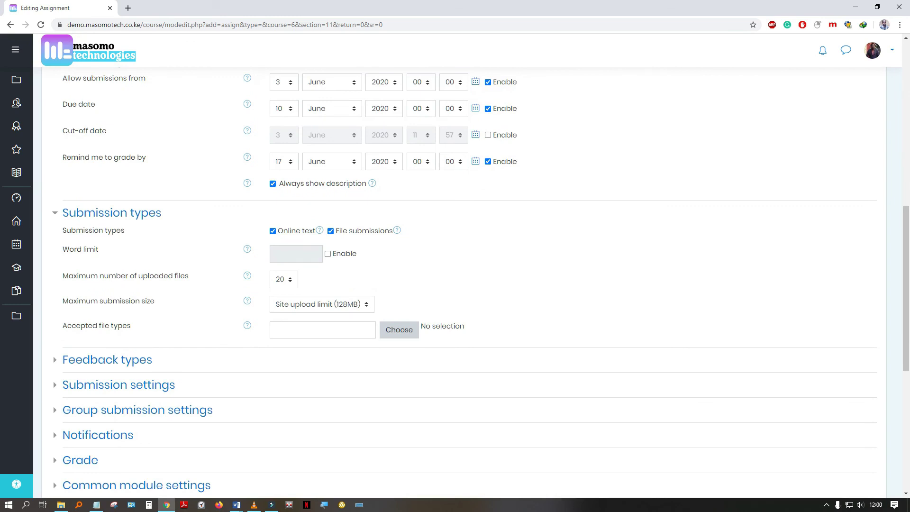
{"action": "scroll", "coordinate": [465, 283], "scroll_direction": "down", "scroll_amount": 2}
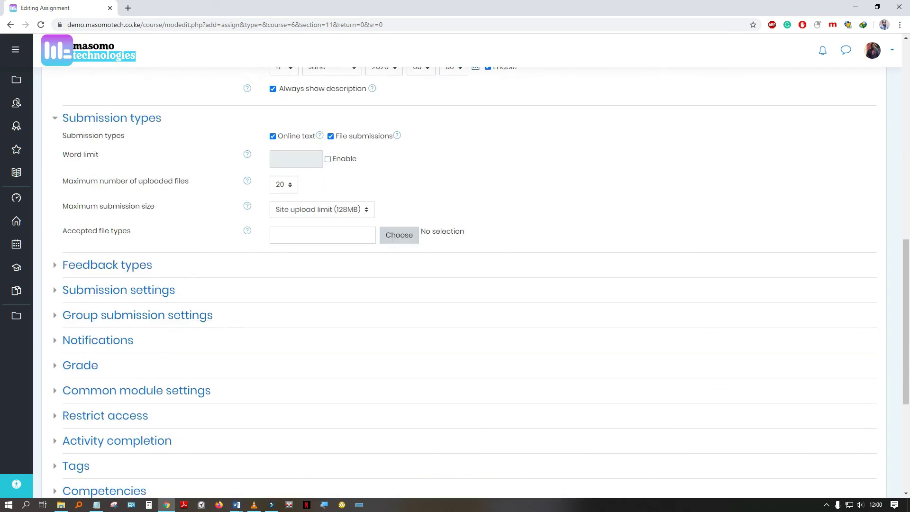
{"action": "scroll", "coordinate": [464, 283], "scroll_direction": "down", "scroll_amount": 1}
{"action": "scroll", "coordinate": [465, 283], "scroll_direction": "down", "scroll_amount": 1}
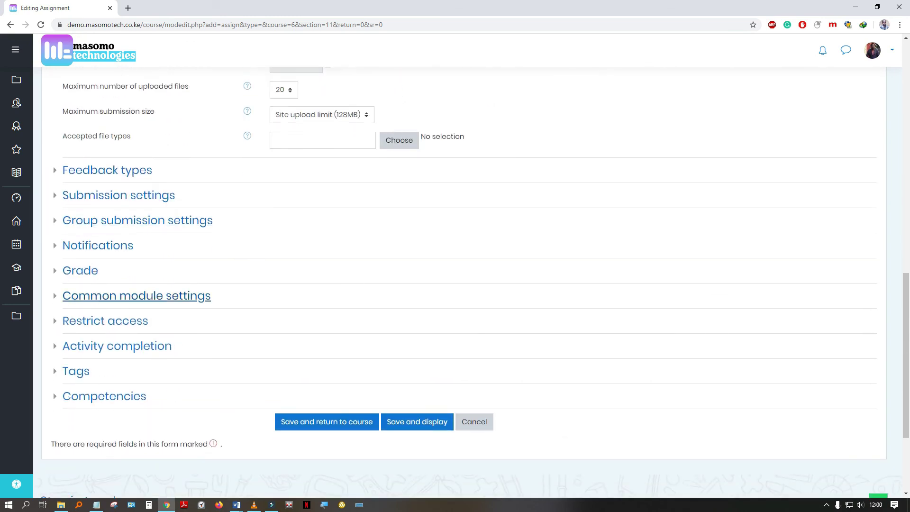
Save and display the assignment, and highlight the participants figure in its grading summary.
{"action": "left_click", "coordinate": [417, 421]}
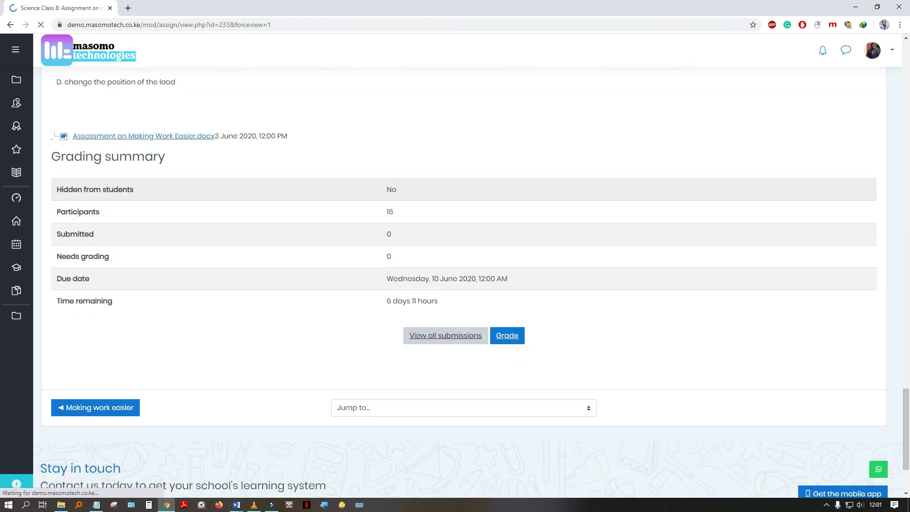
{"action": "double_click", "coordinate": [390, 212]}
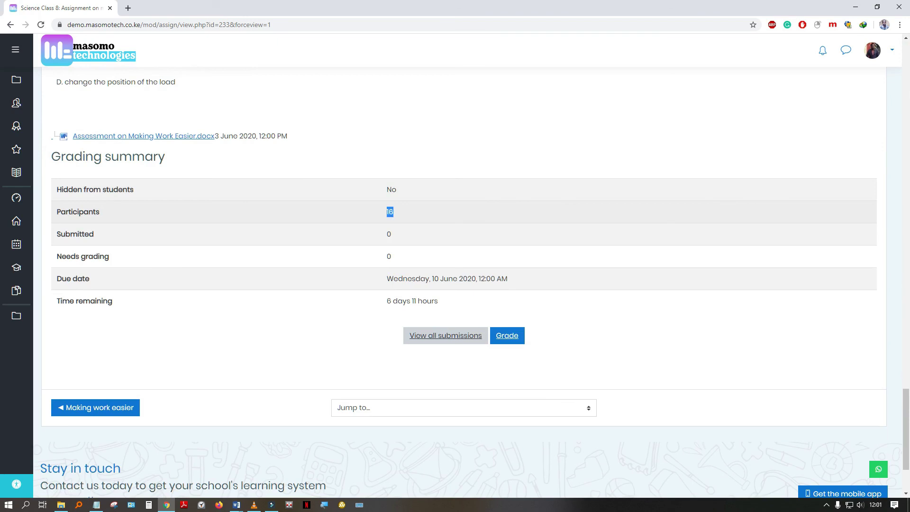